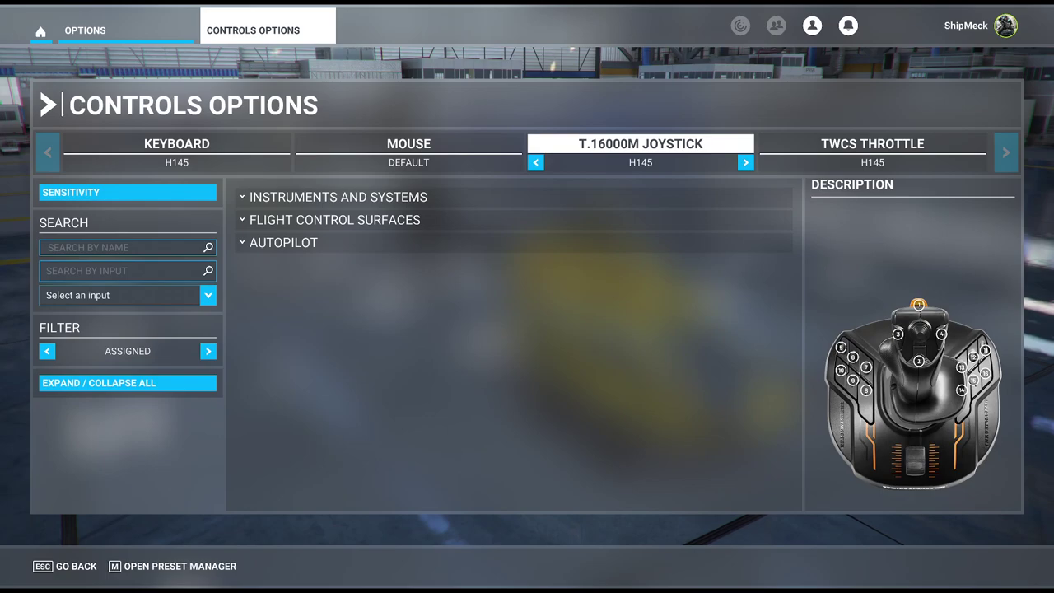
click(194, 568)
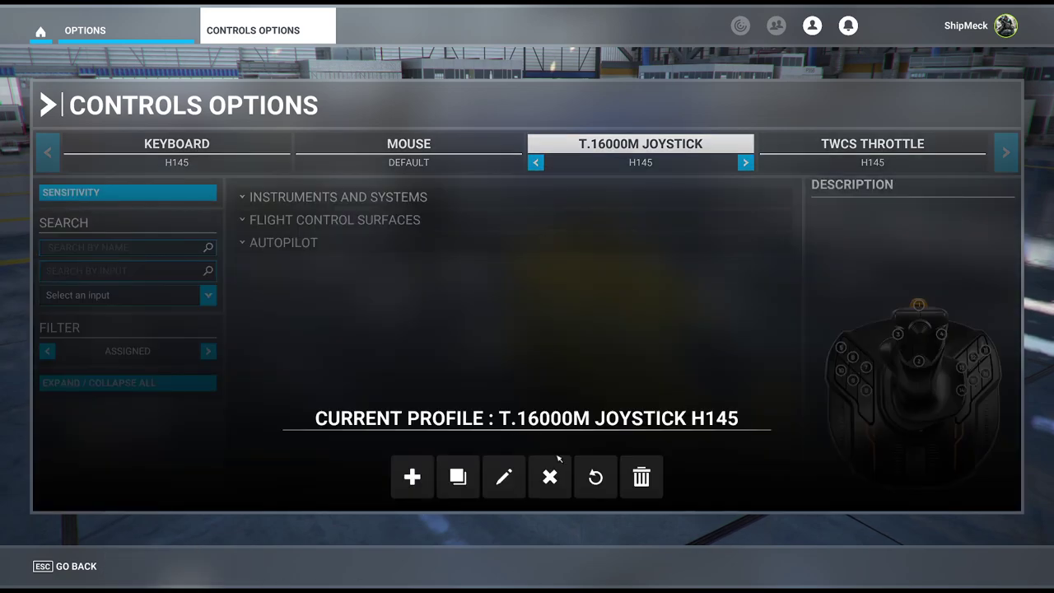
click(412, 476)
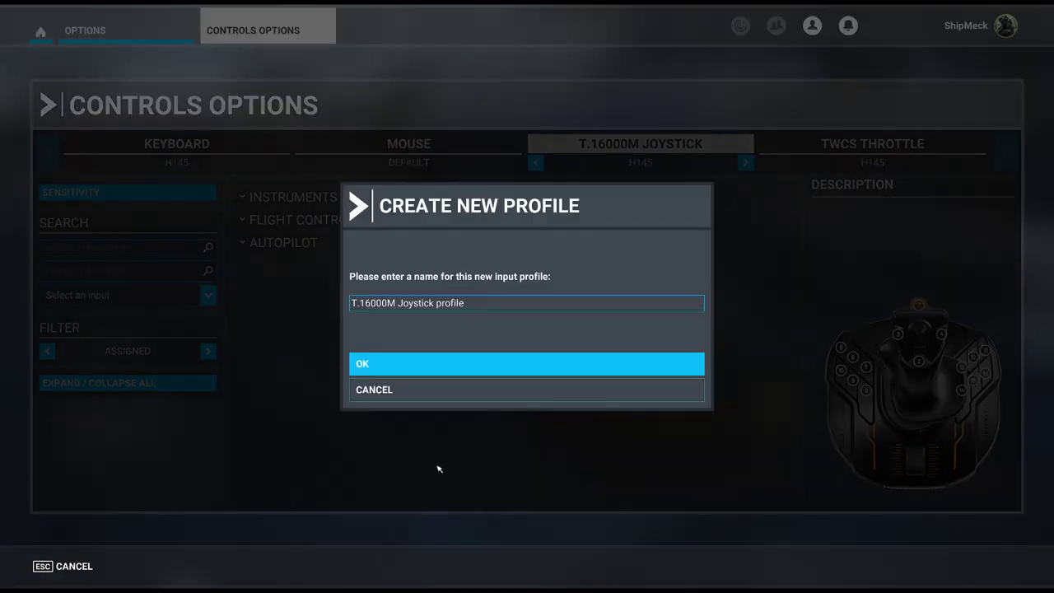
click(390, 390)
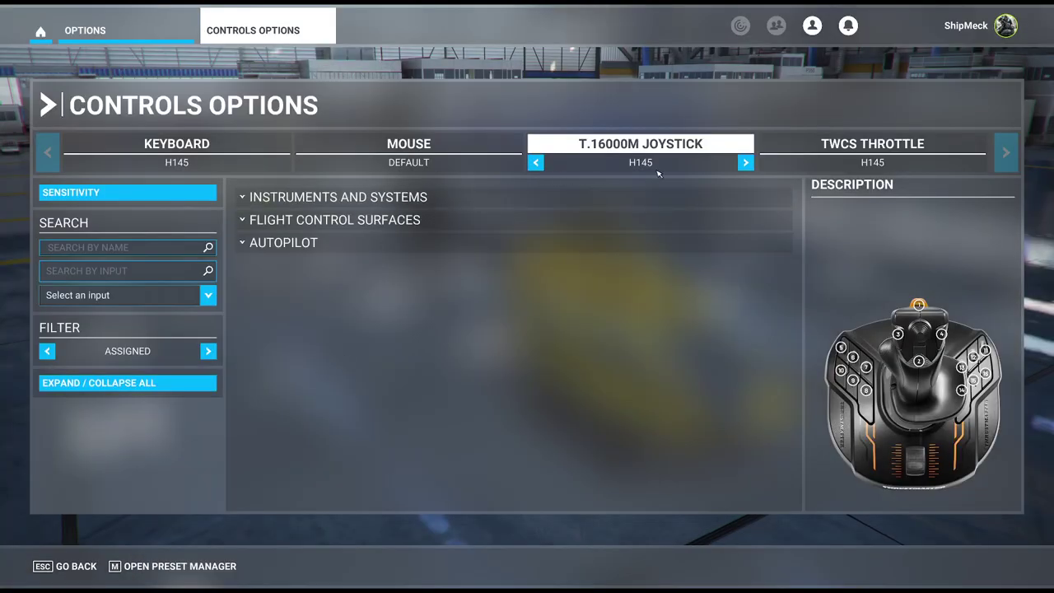
click(832, 152)
click(702, 156)
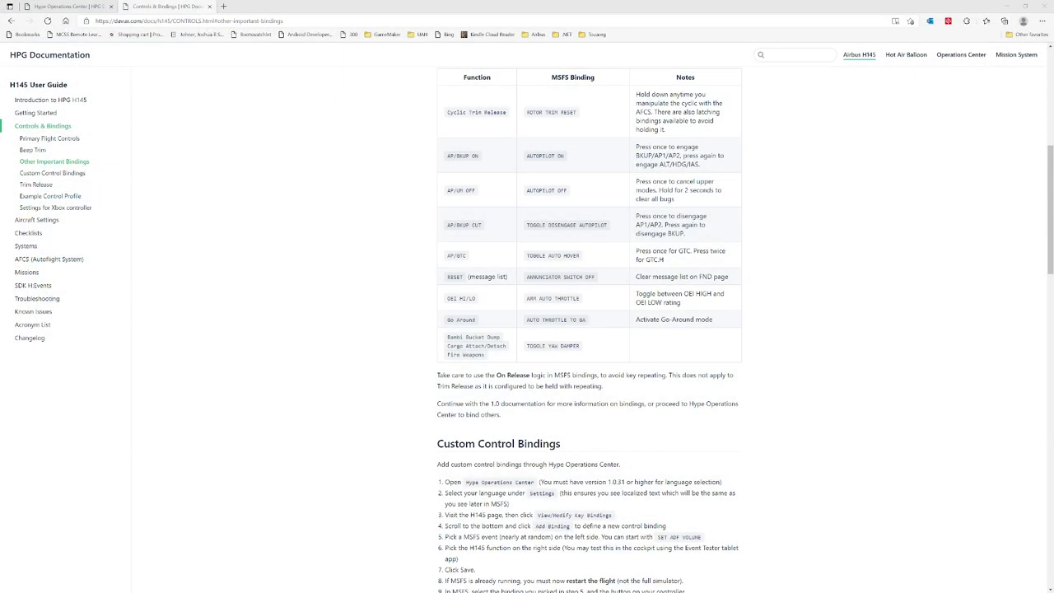
Step: Scroll the Controls & Bindings page to the Primary Flight Controls and Beep Trim tables
scroll(425, 209, up, 5)
scroll(424, 212, down, 1)
scroll(476, 181, up, 2)
scroll(475, 183, down, 1)
scroll(477, 190, down, 1)
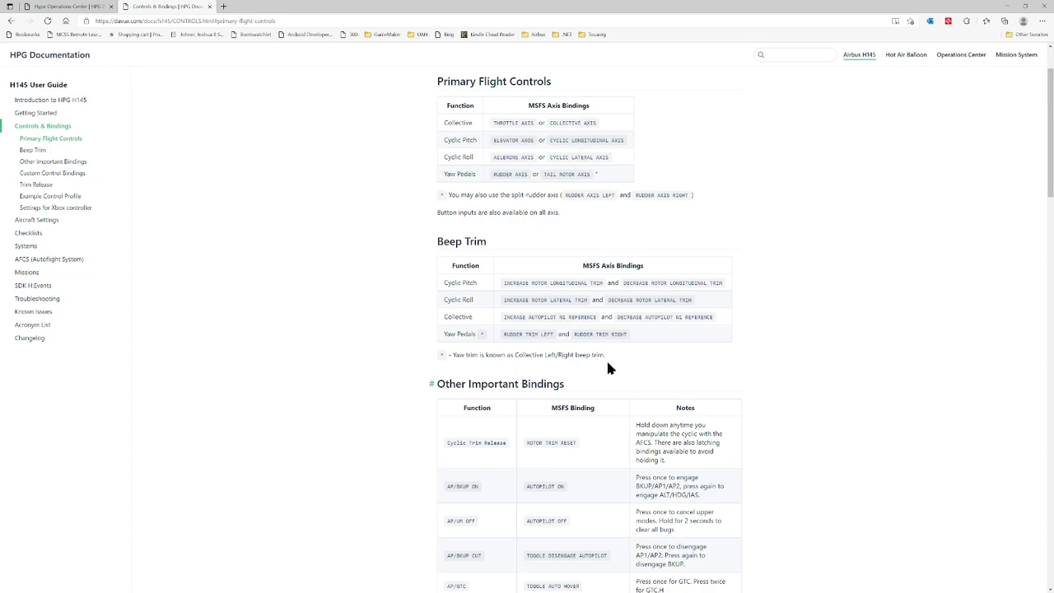
Step: Scroll down through the Beep Trim bindings and back up again
scroll(607, 368, down, 1)
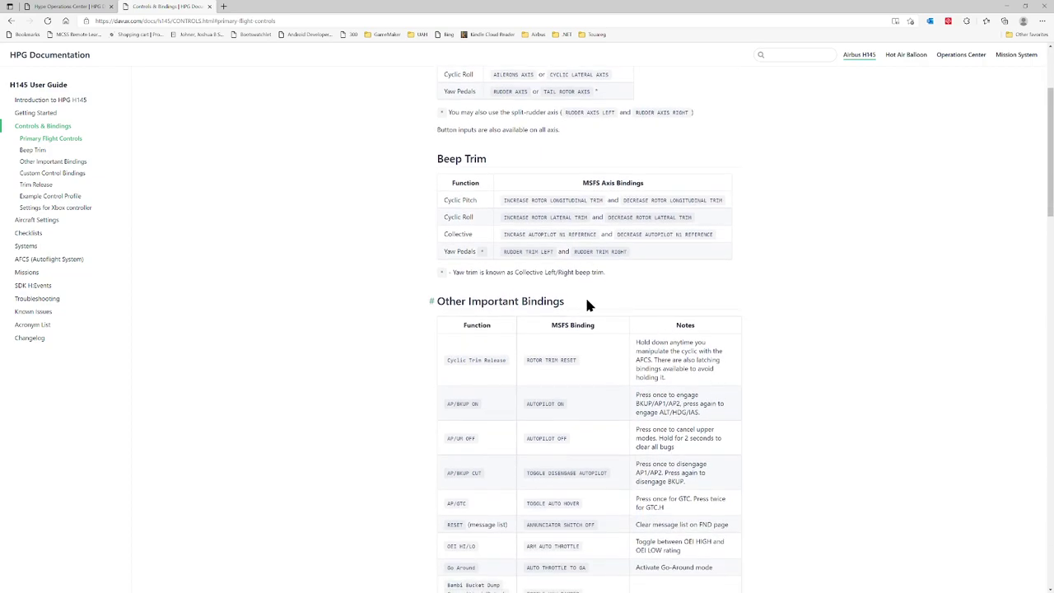
scroll(720, 381, down, 1)
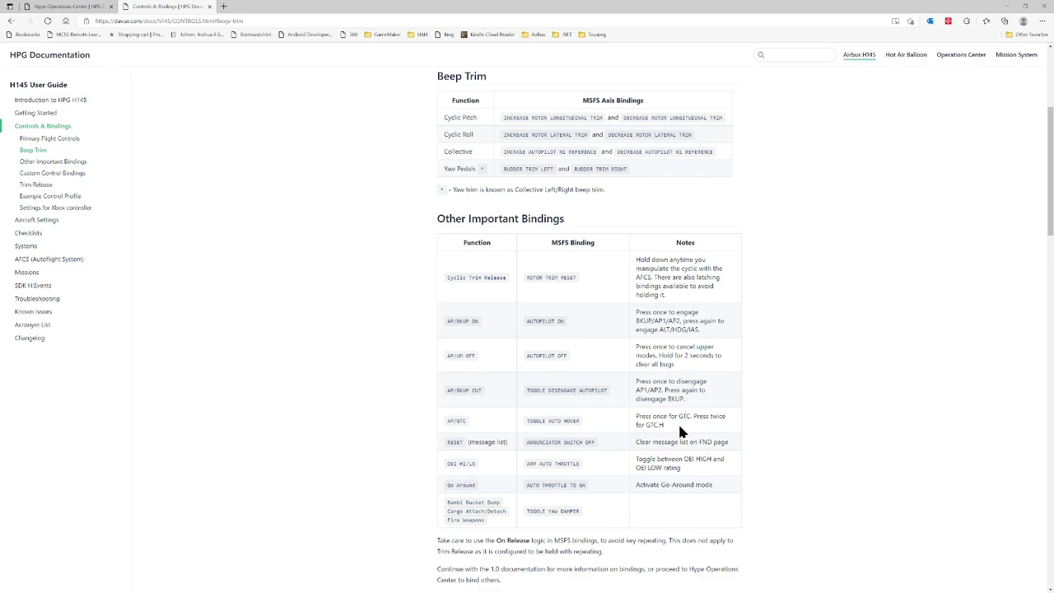
scroll(694, 485, up, 2)
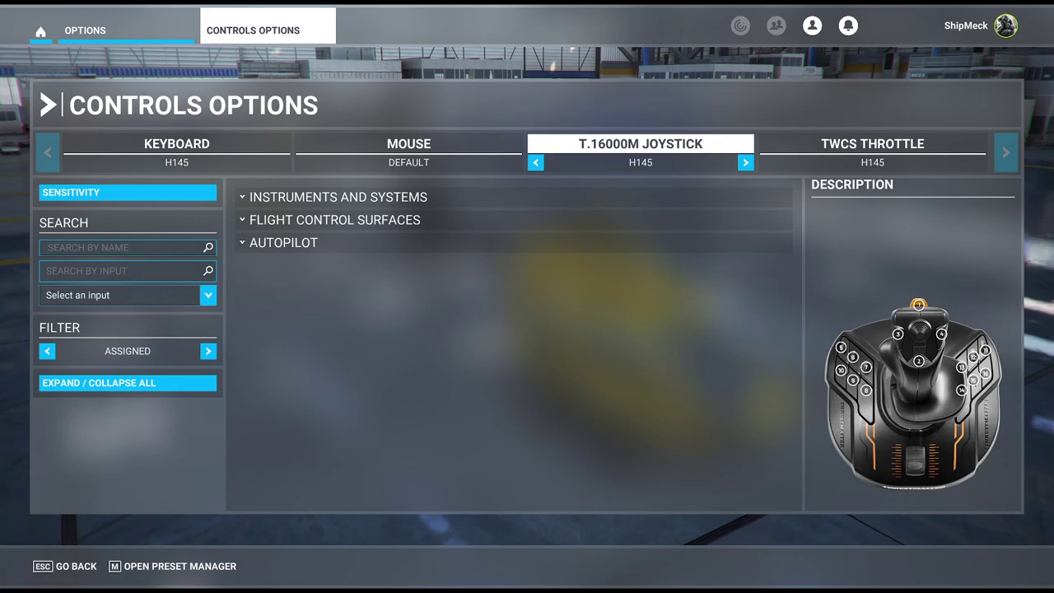
Step: On the TWCS Throttle, search 'collectiv' and validate the Collective Axis binding on Joystick L-Axis Z
click(828, 153)
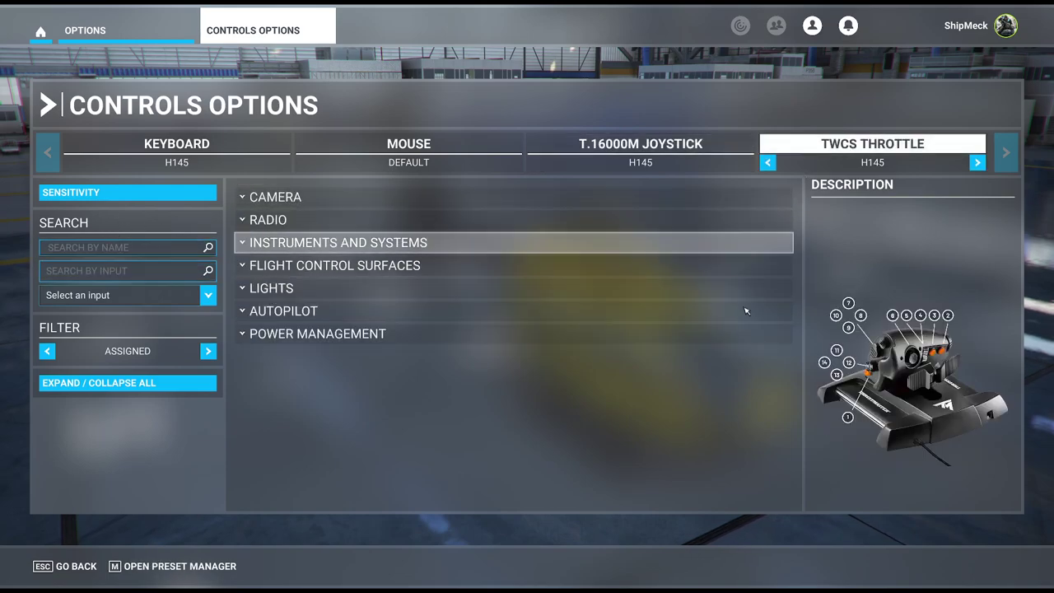
click(181, 247)
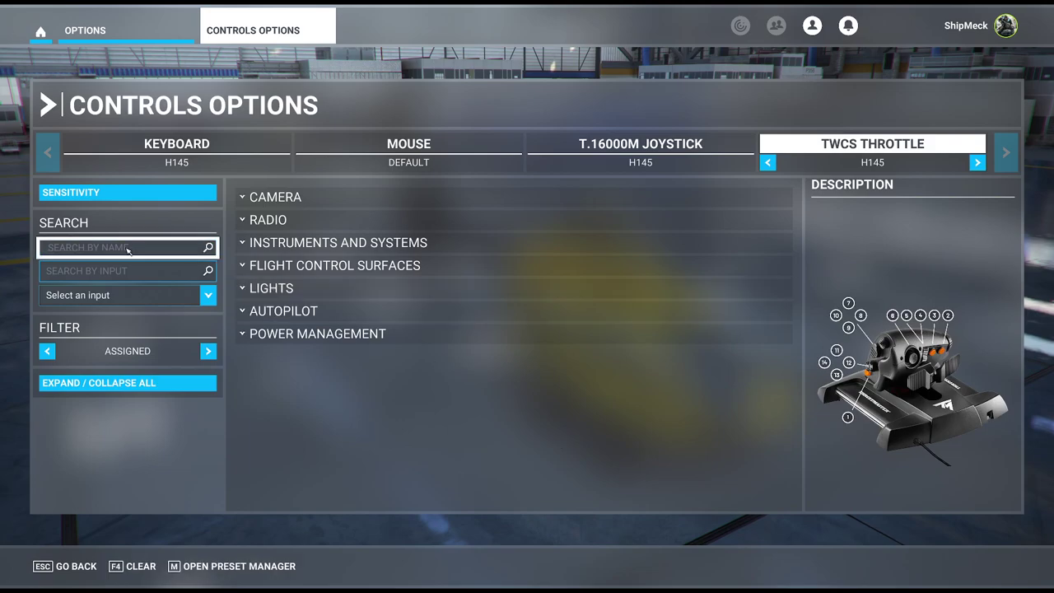
text(collective)
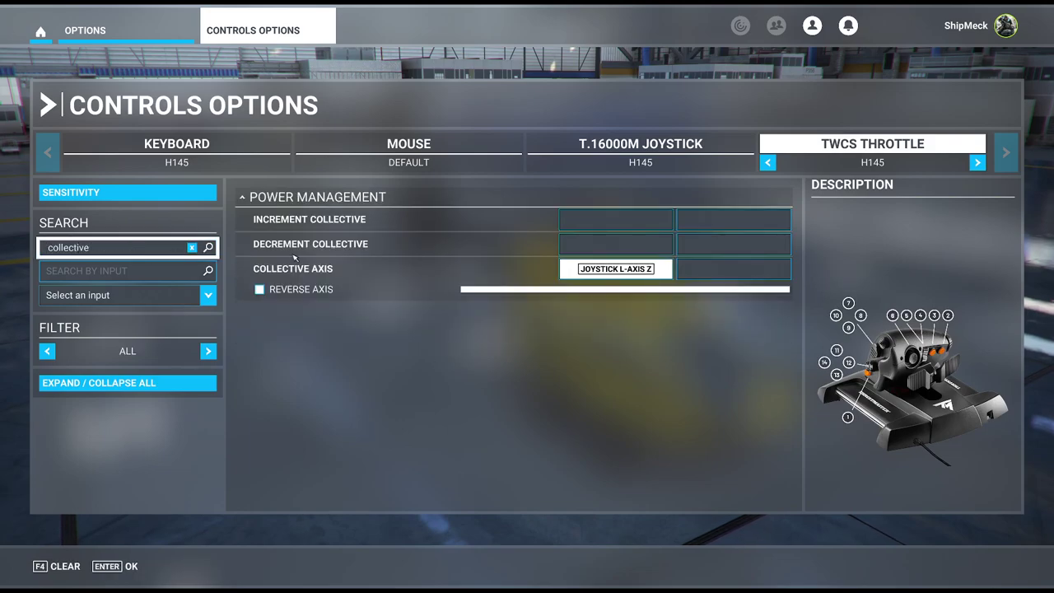
key(Return)
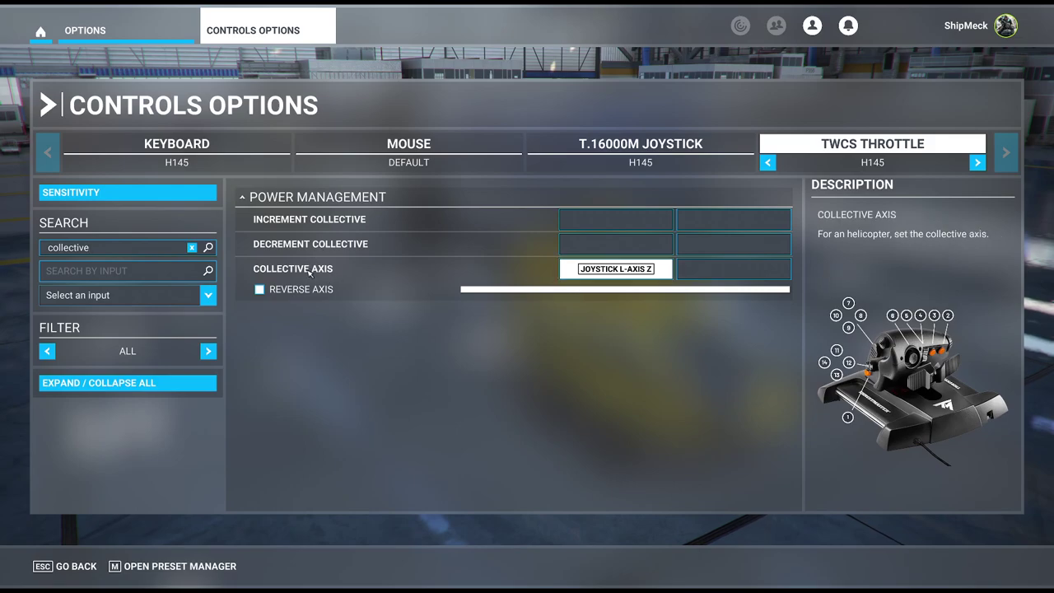
click(615, 269)
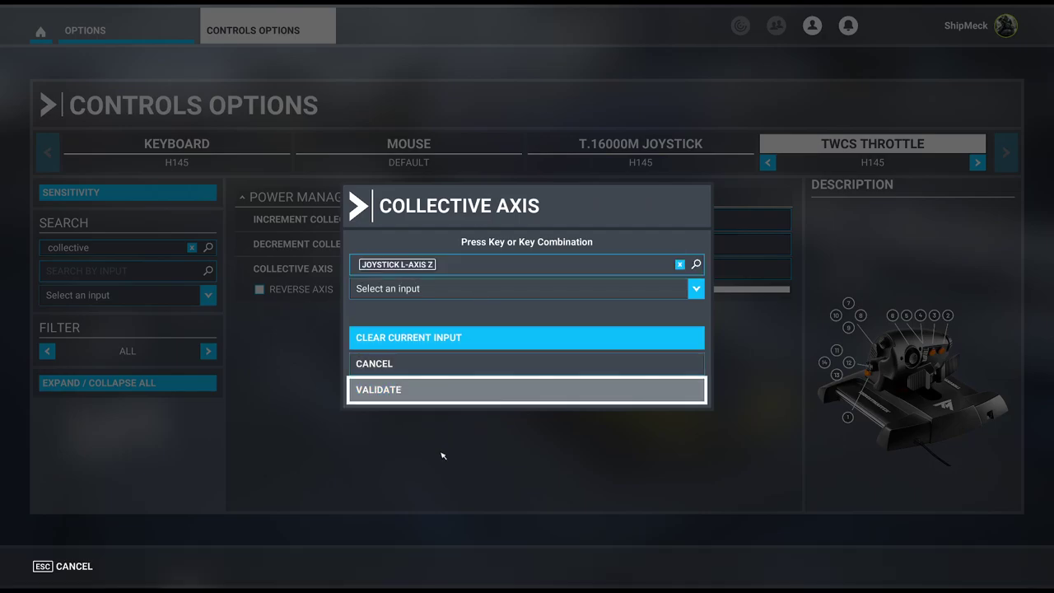
key(Return)
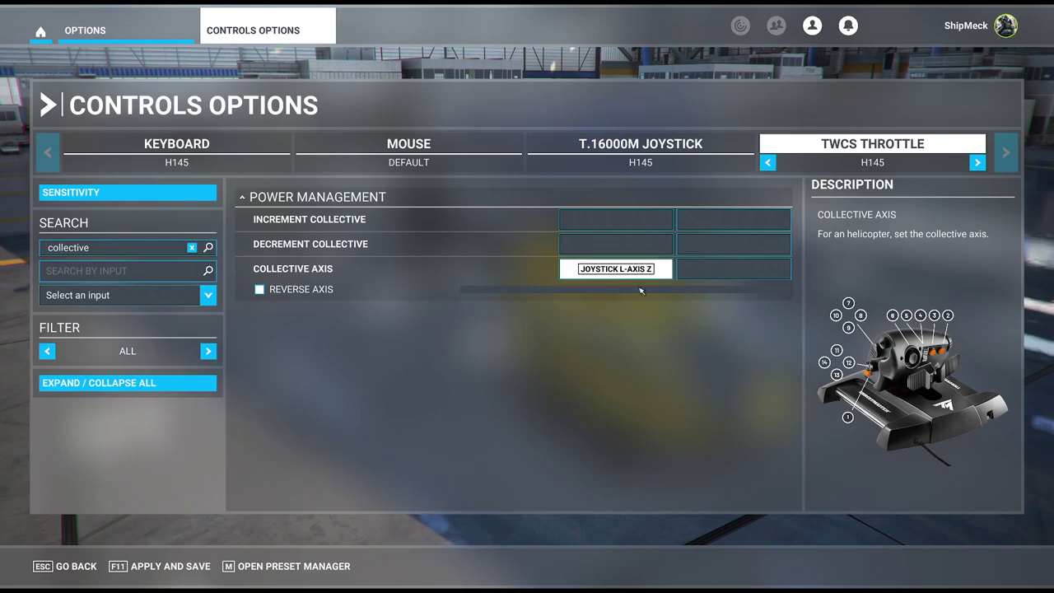
Step: Clear the 'collective' name search so all bindings are listed again
click(138, 252)
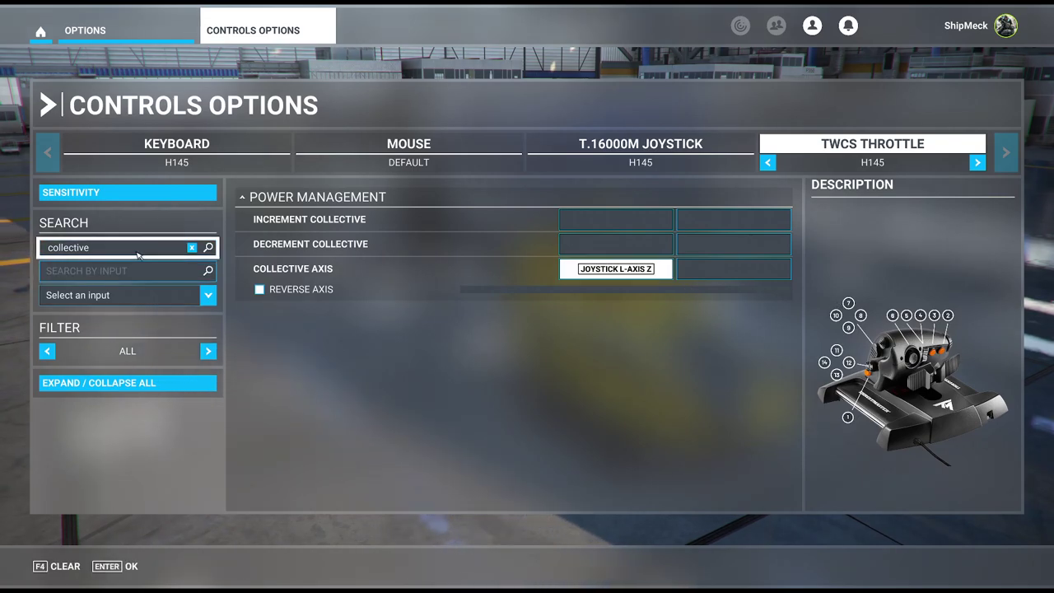
key(F4)
click(98, 249)
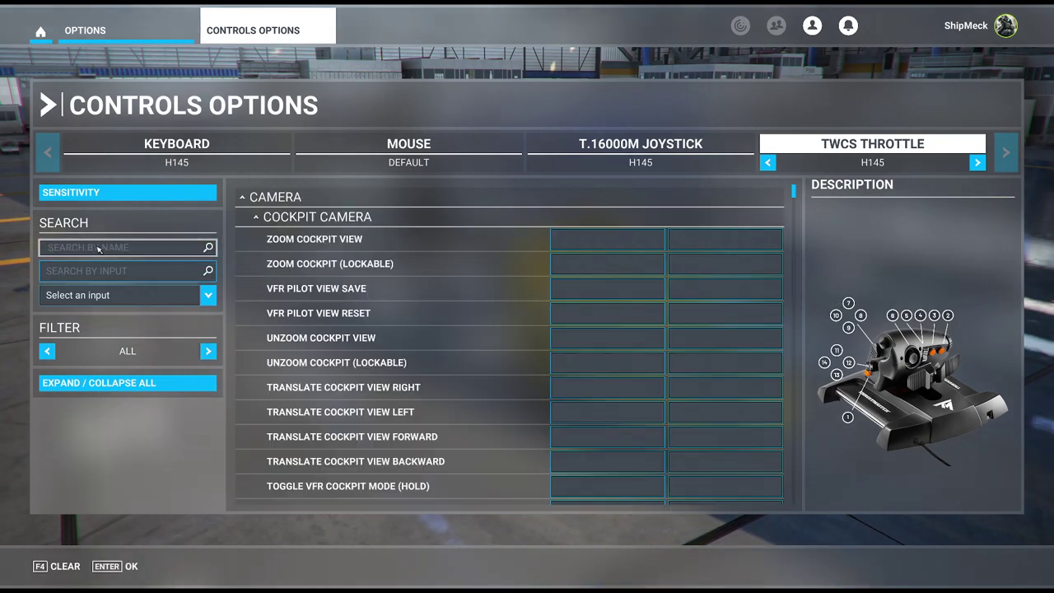
key(Return)
key(Down)
key(Up)
key(Return)
key(Return)
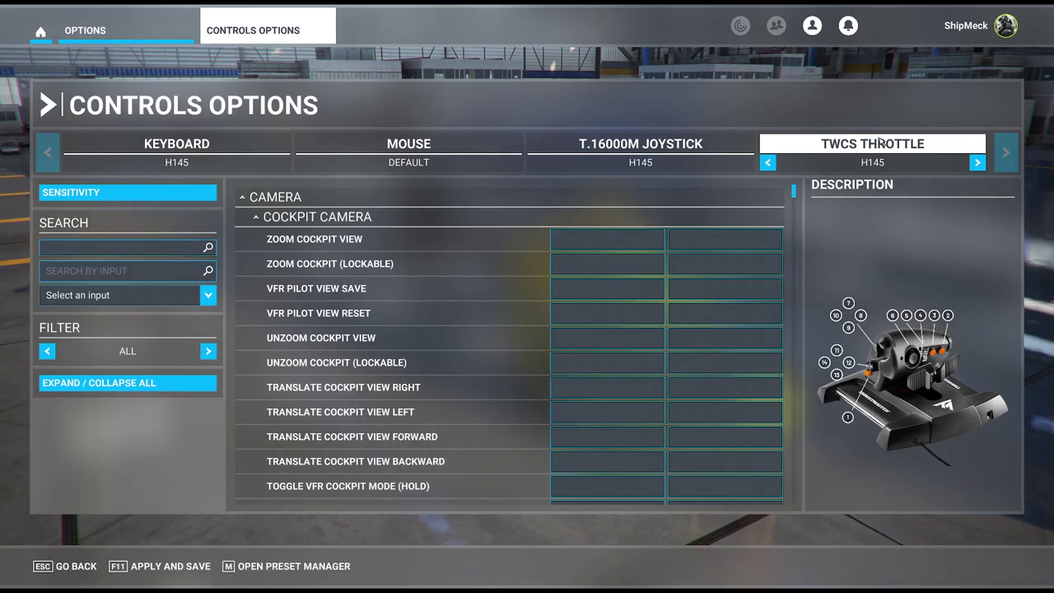
Step: On the T.16000M Joystick, search 'cyclic' and keep the Set Cyclic Longitudinal Axis binding unchanged
click(643, 145)
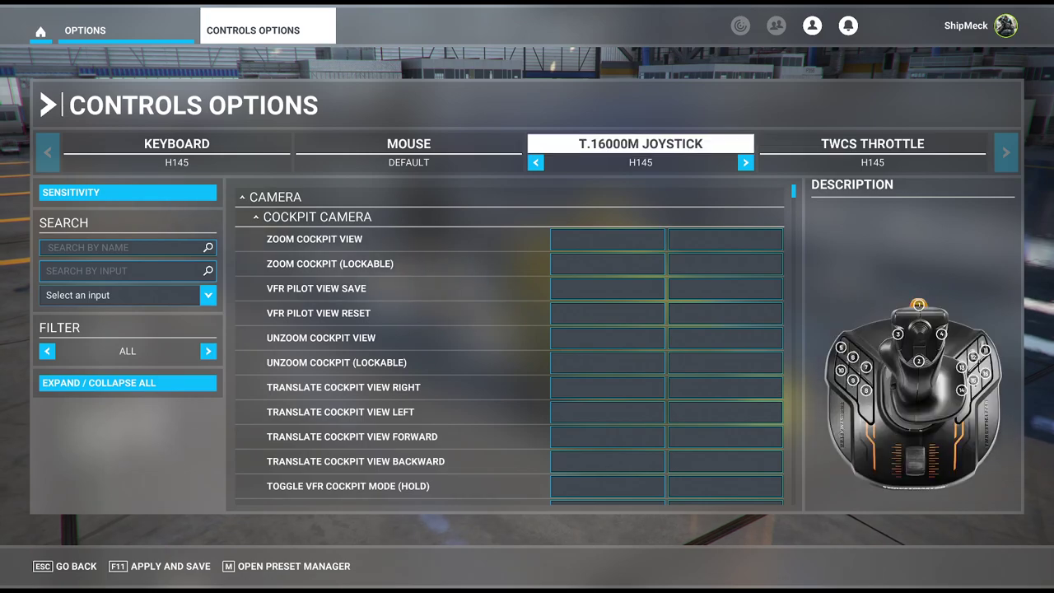
click(95, 248)
text(cyclic)
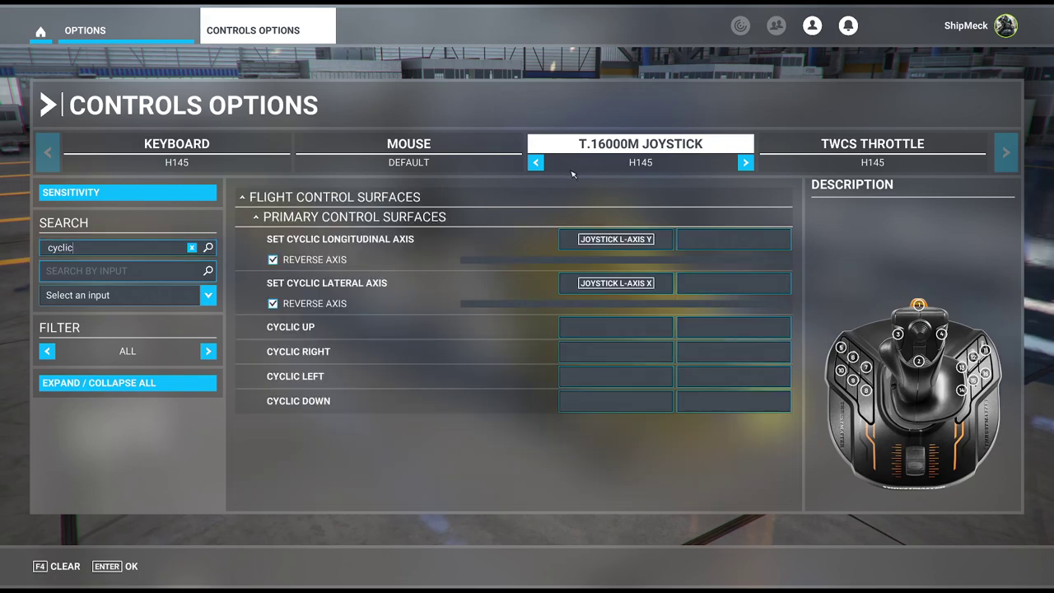
key(Return)
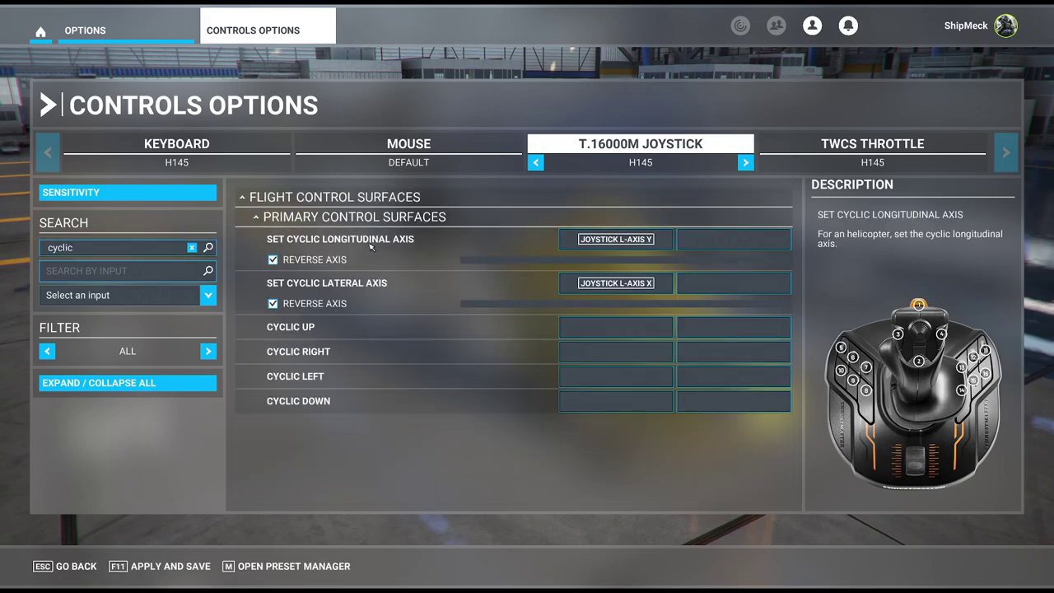
click(582, 240)
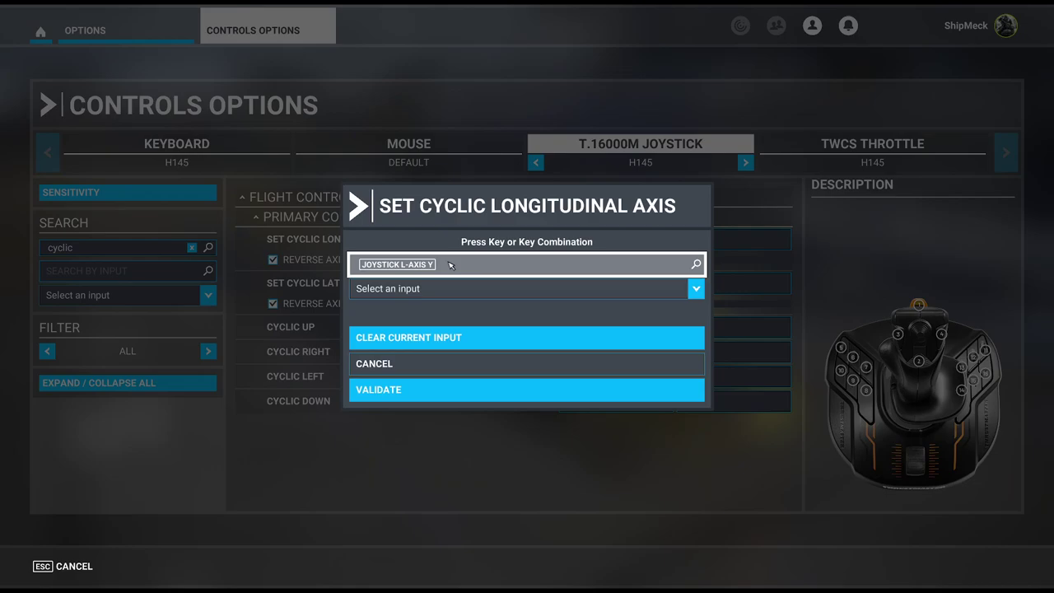
click(401, 394)
Step: Filter bindings by joystick input L-Axis Y, then L-Axis X, to confirm both cyclic axes
click(116, 247)
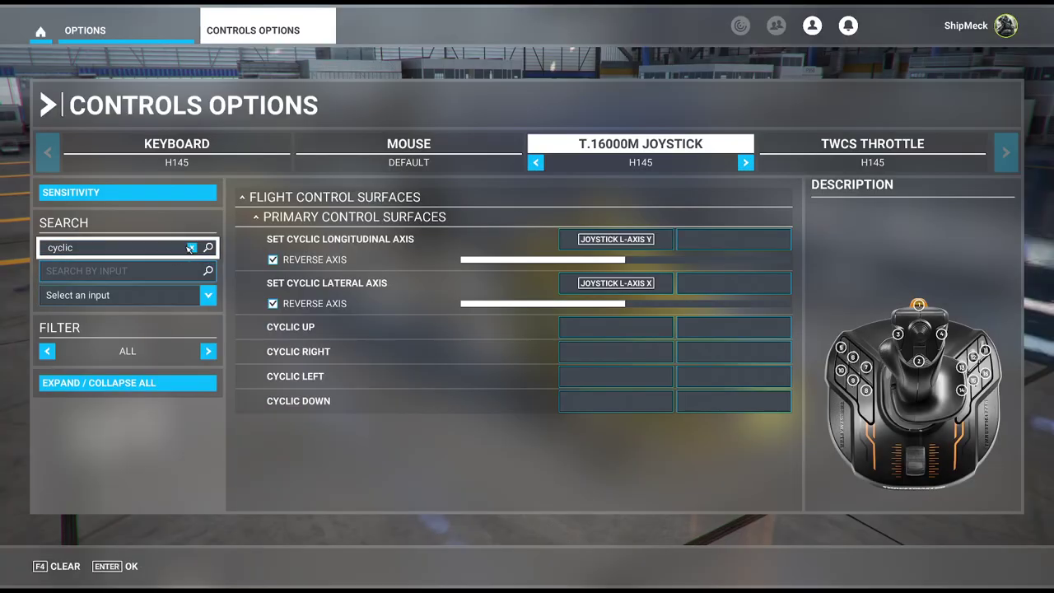
click(119, 272)
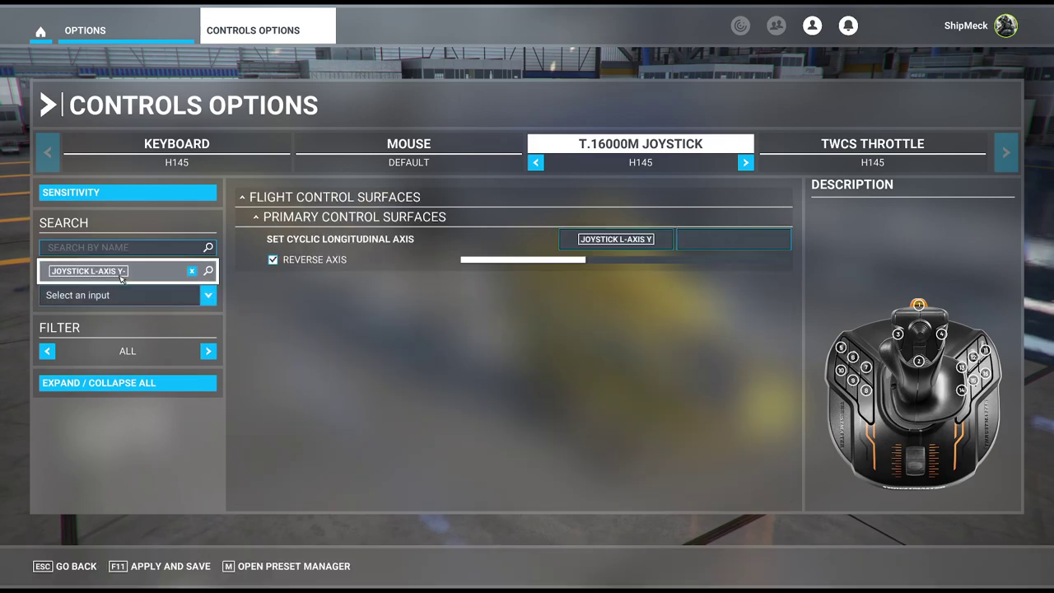
click(192, 271)
click(172, 270)
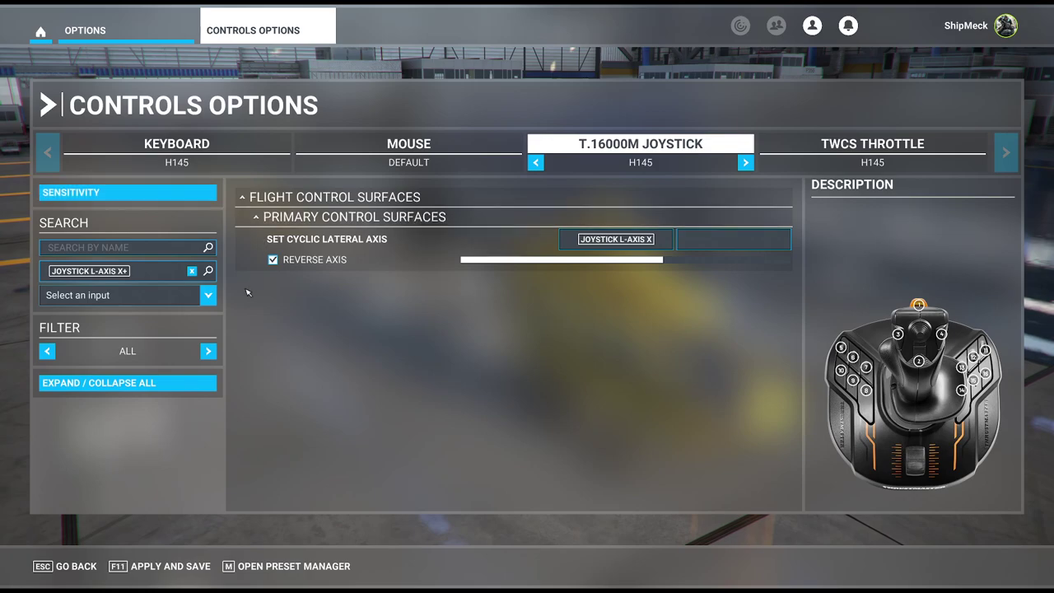
click(194, 273)
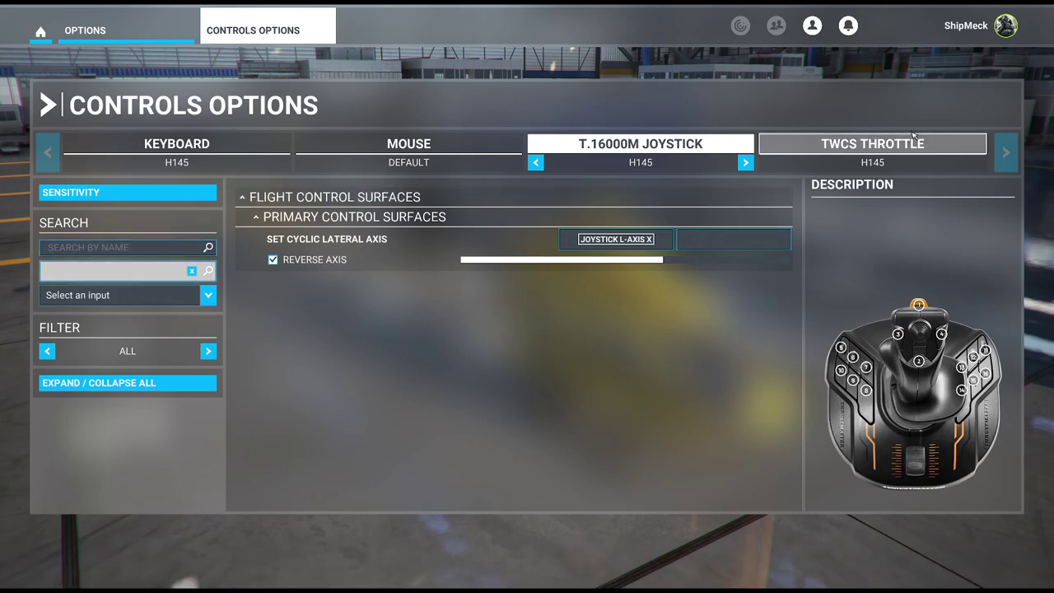
Step: On the TWCS Throttle, confirm the H145 preset in the Preset Manager and reset the input filter
click(866, 146)
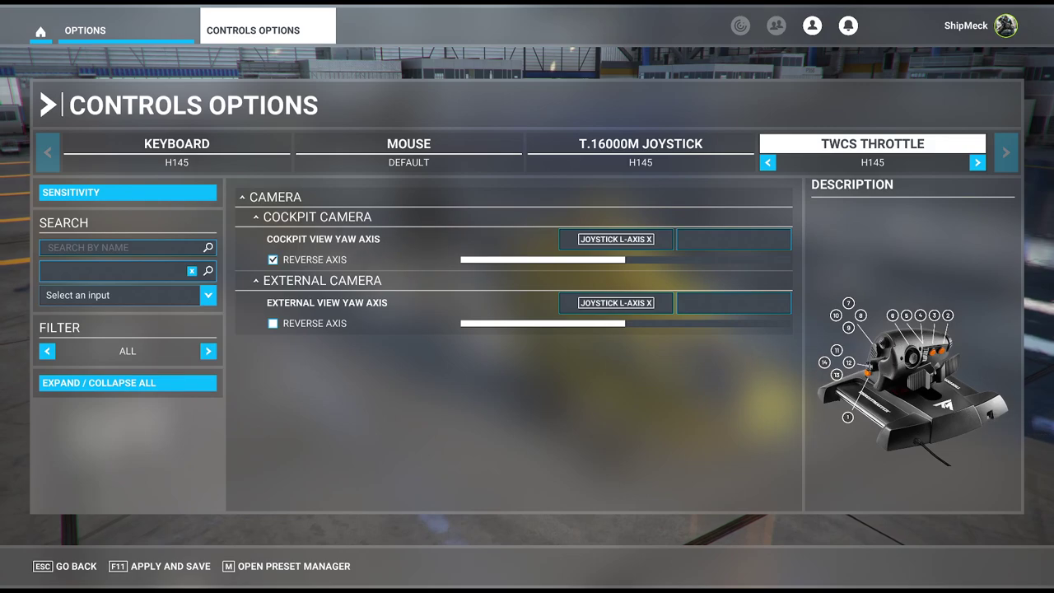
click(289, 567)
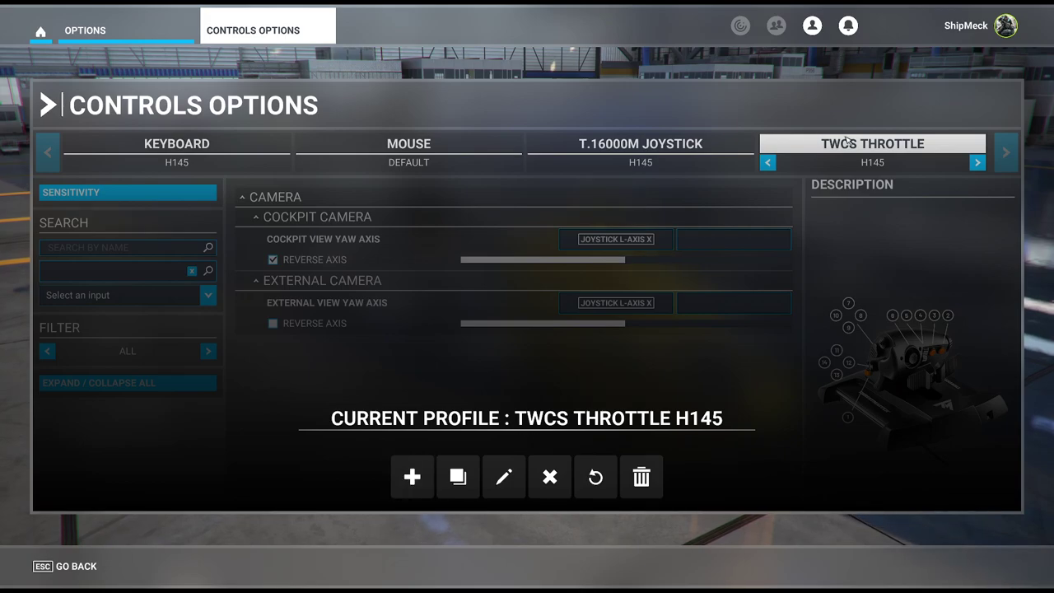
click(66, 567)
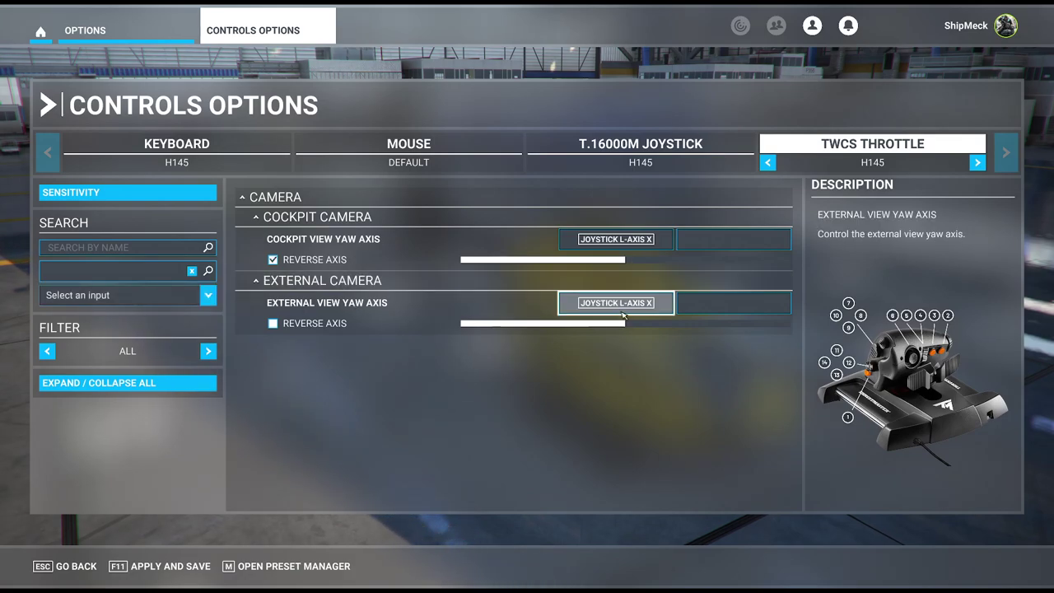
click(192, 270)
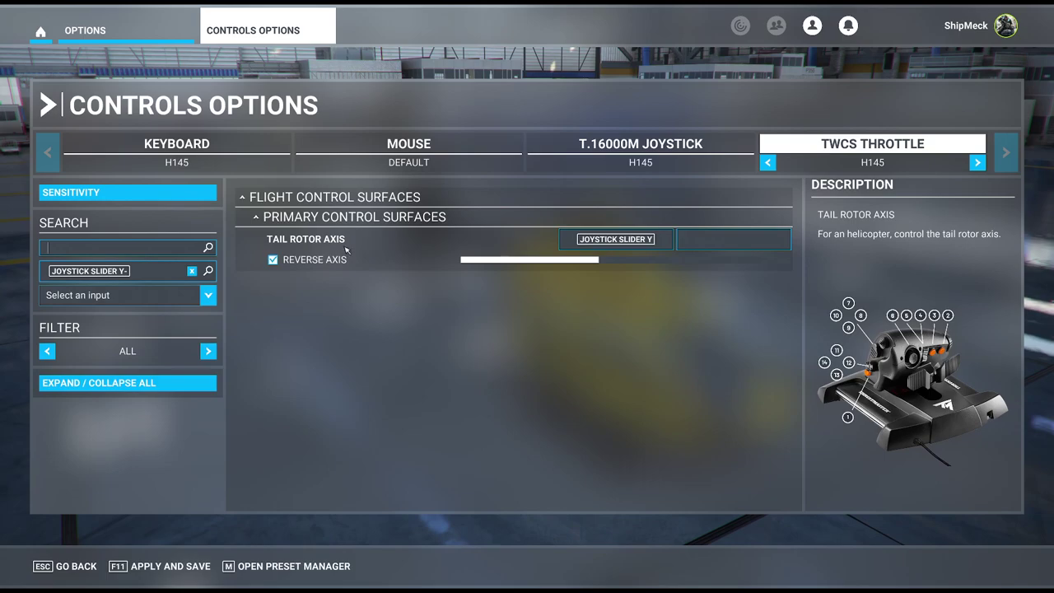
Step: Close the Tail Rotor Axis binding without changes and clear the Joystick Slider input filter
click(616, 239)
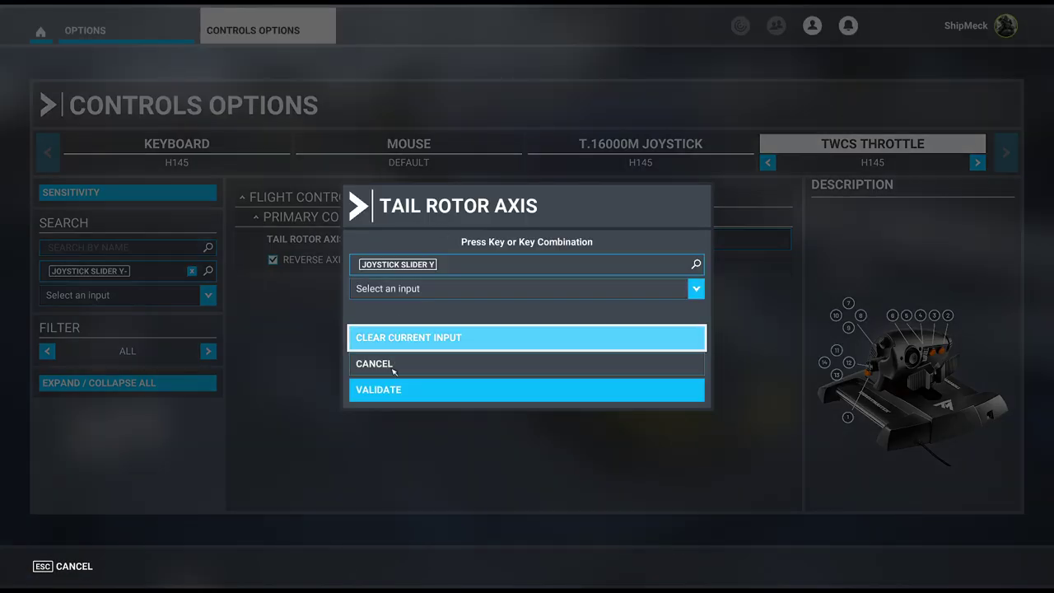
key(Return)
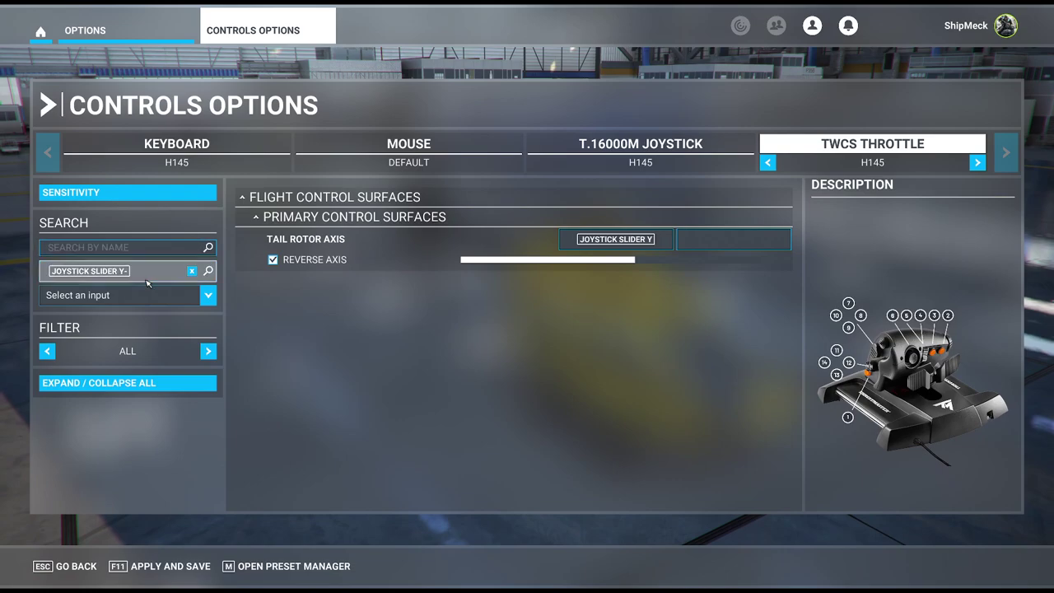
click(192, 271)
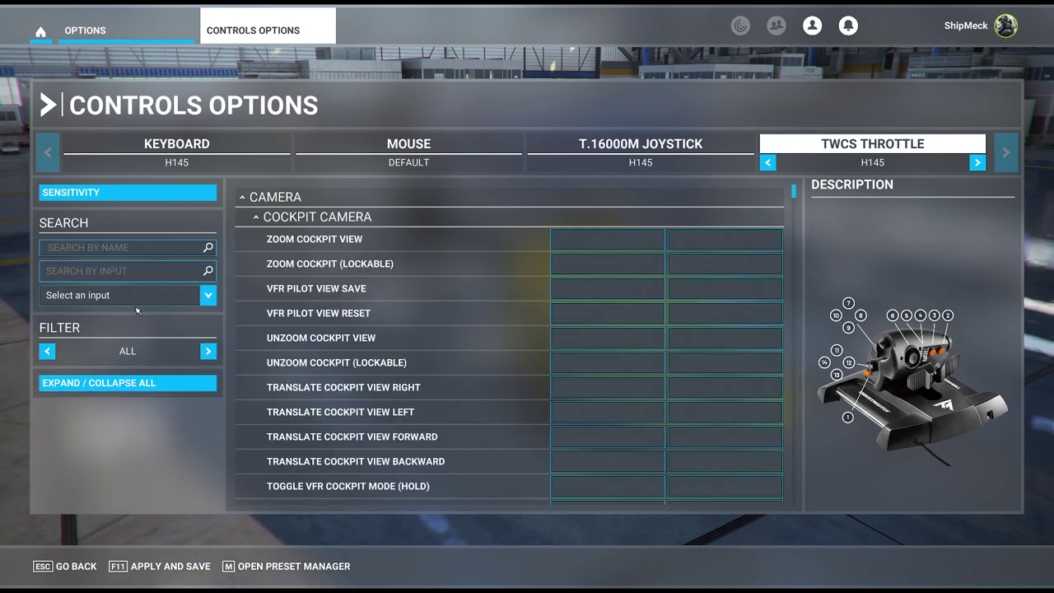